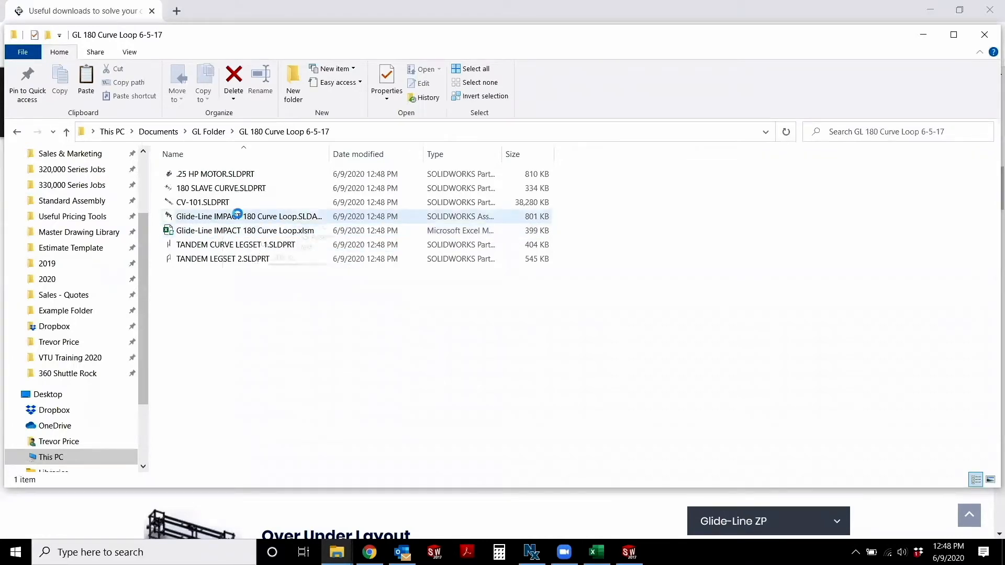
Open the Glide-Line IMPACT 180 Curve Loop assembly from the GL 180 Curve Loop 6-5-17 folder in SolidWorks
{"action": "left_click", "coordinate": [285, 222]}
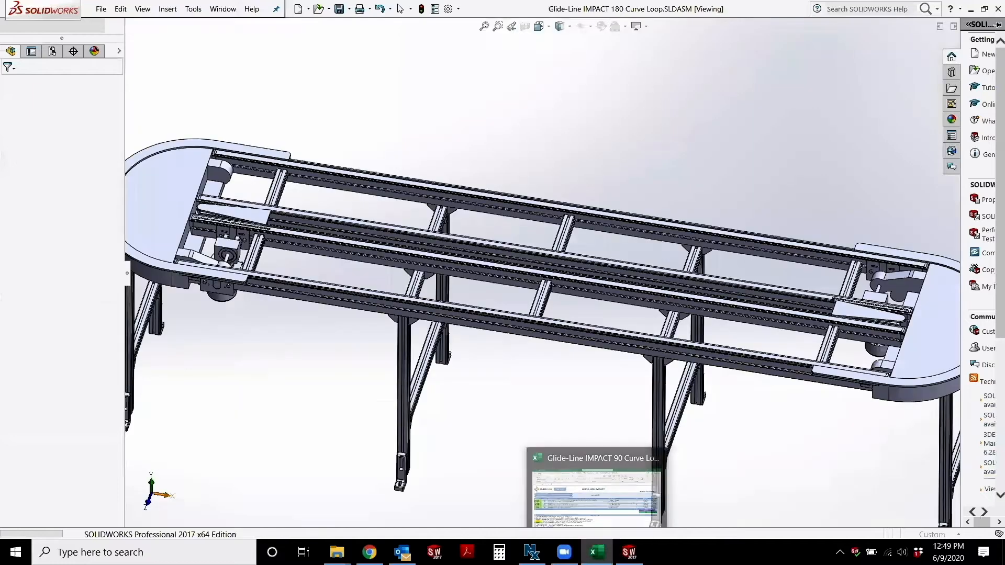
{"action": "scroll", "coordinate": [502, 305], "scroll_direction": "up", "scroll_amount": 5}
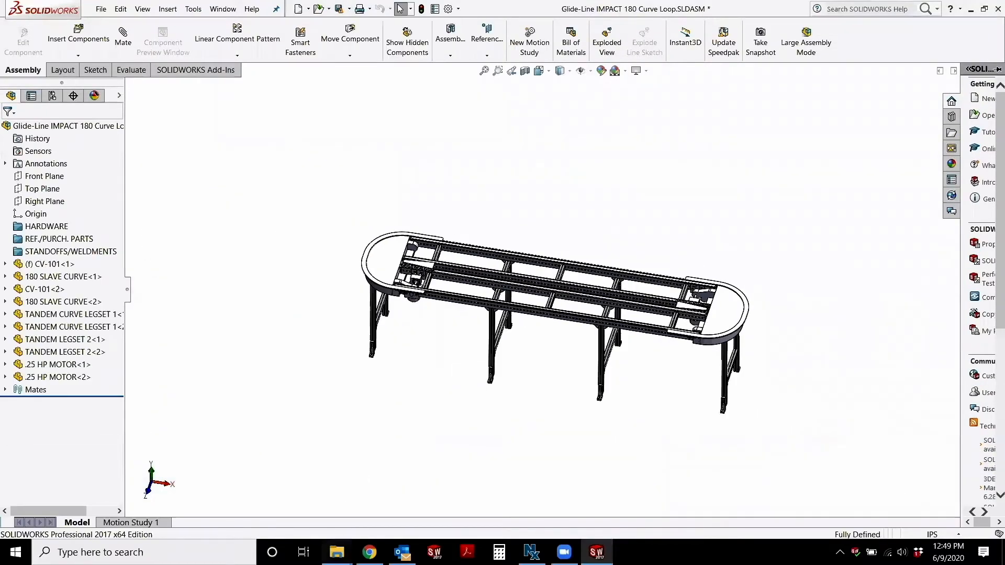
Open the Glide-Line IMPACT 180 Curve Loop.xlsm workbook from the same folder in Excel, allowing editing and active content
{"action": "mouse_move", "coordinate": [337, 552]}
{"action": "left_click", "coordinate": [589, 515]}
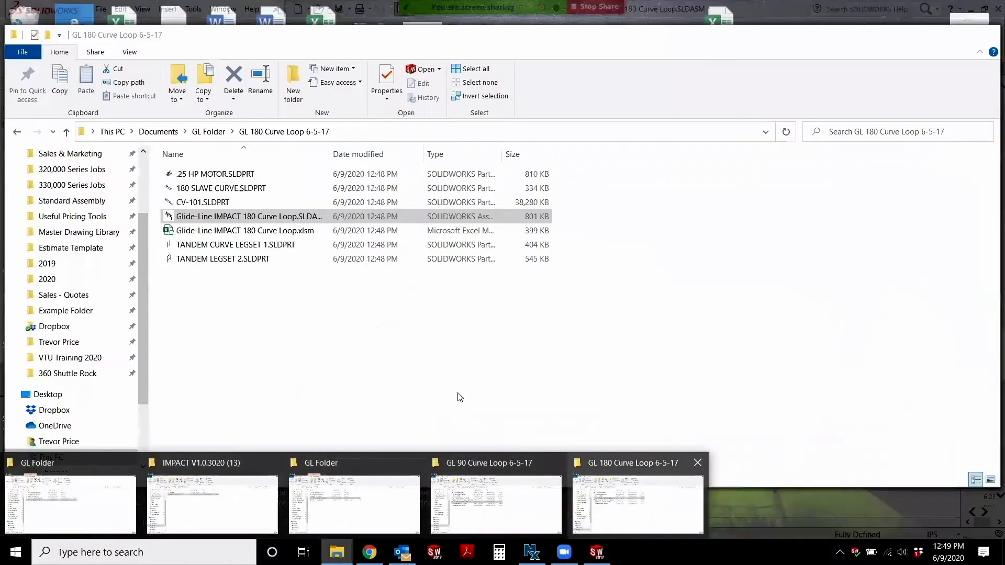
{"action": "double_click", "coordinate": [260, 231]}
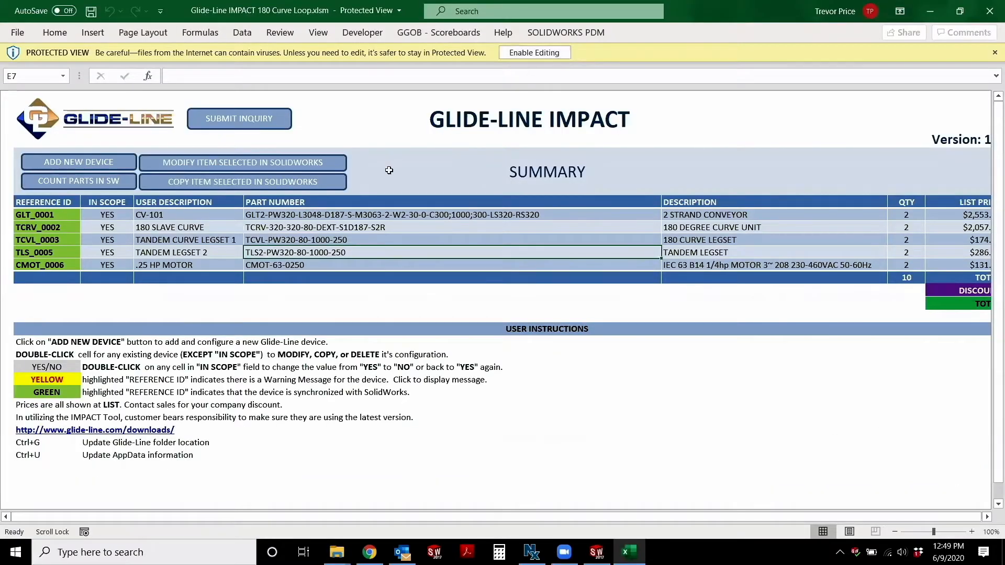
{"action": "left_click", "coordinate": [528, 53]}
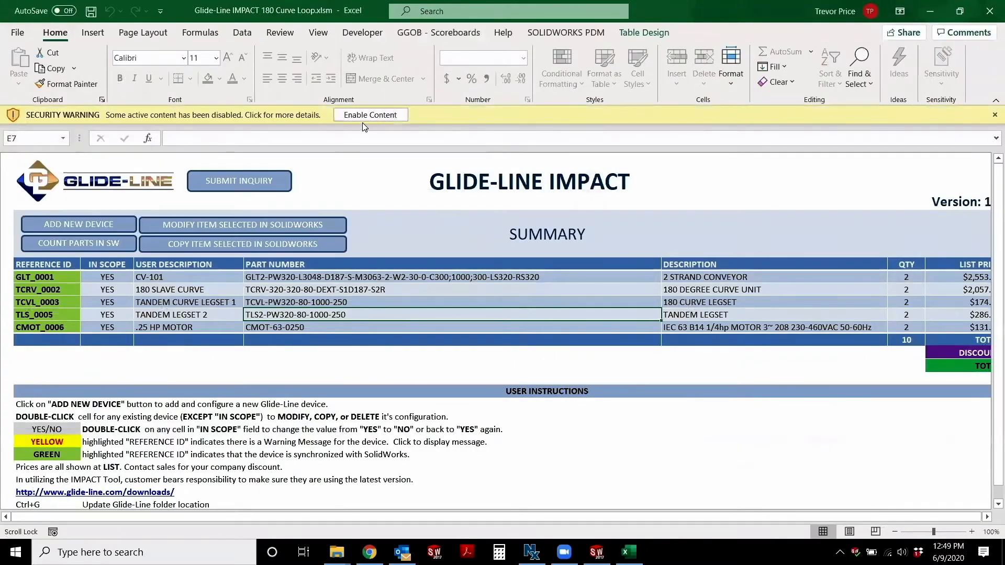
{"action": "left_click", "coordinate": [371, 116]}
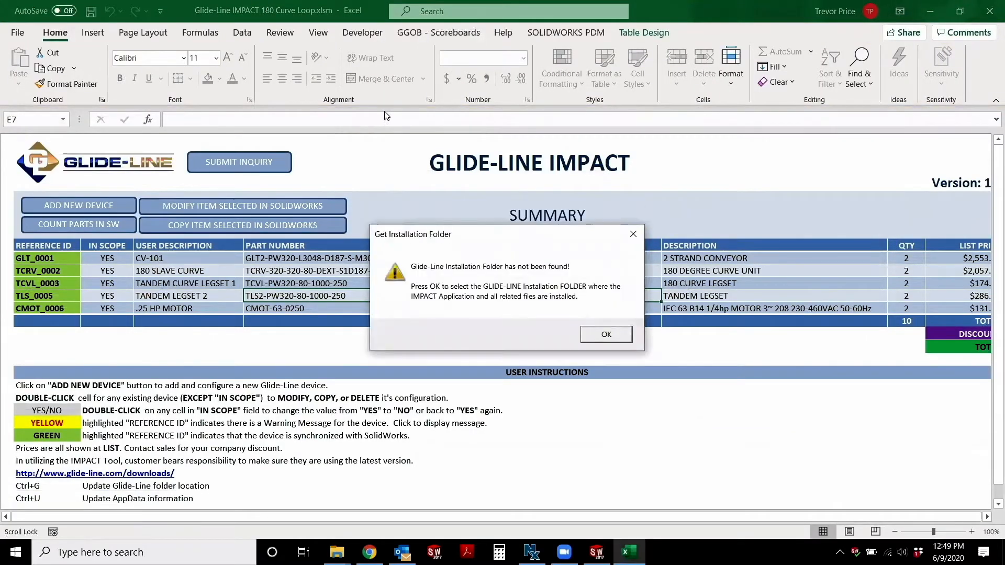
Set the Glide-Line folder inside GL Folder > IMPACT V1.0.3020 (13) as the installation folder and continue without registering
{"action": "left_click", "coordinate": [604, 336]}
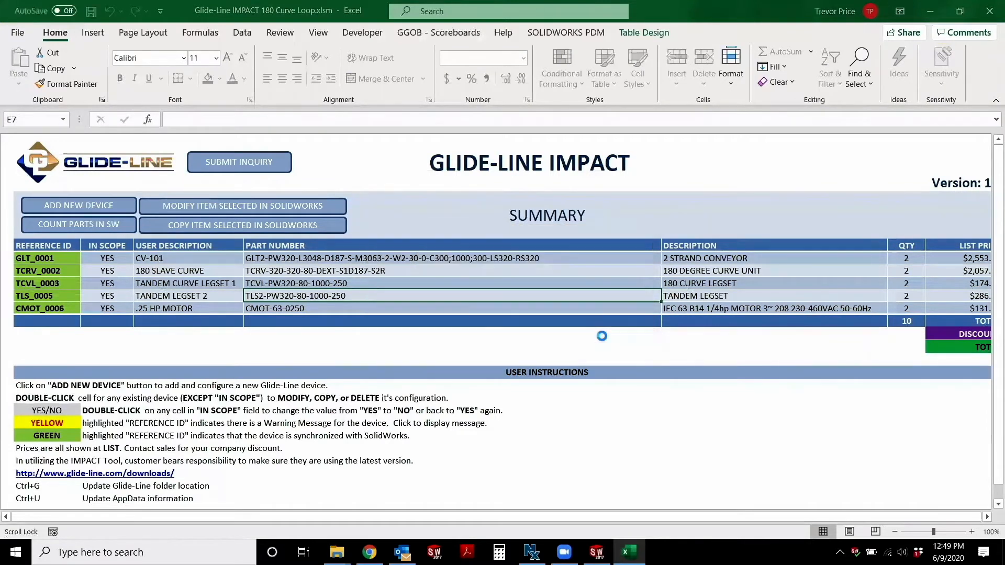
{"action": "scroll", "coordinate": [84, 102], "scroll_direction": "up", "scroll_amount": 5}
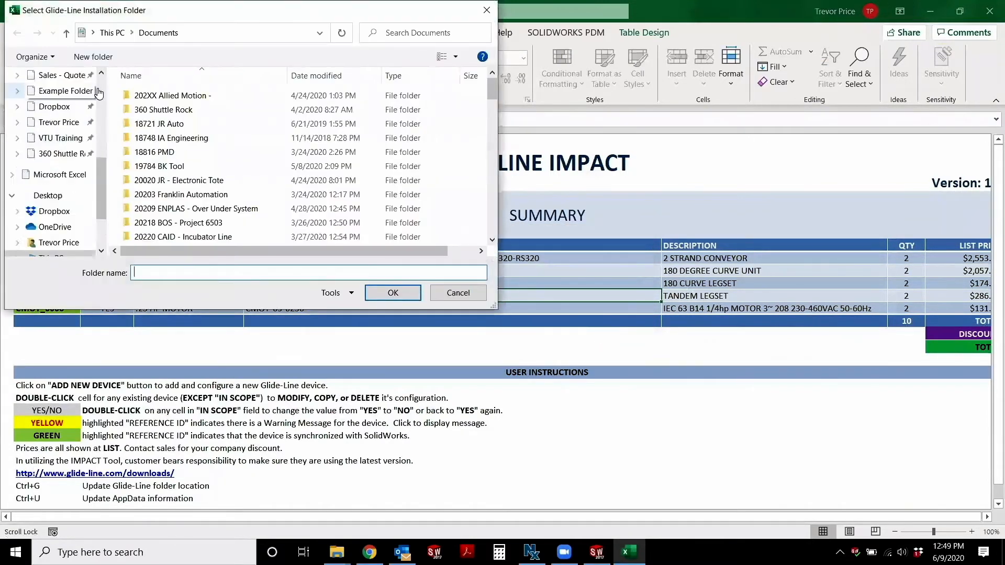
{"action": "scroll", "coordinate": [78, 105], "scroll_direction": "up", "scroll_amount": 1}
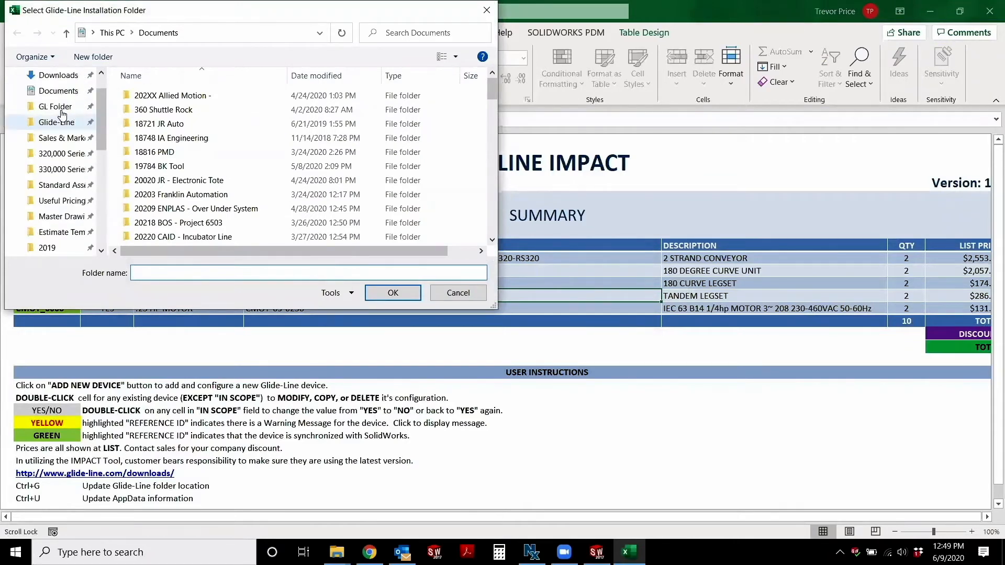
{"action": "left_click", "coordinate": [64, 107]}
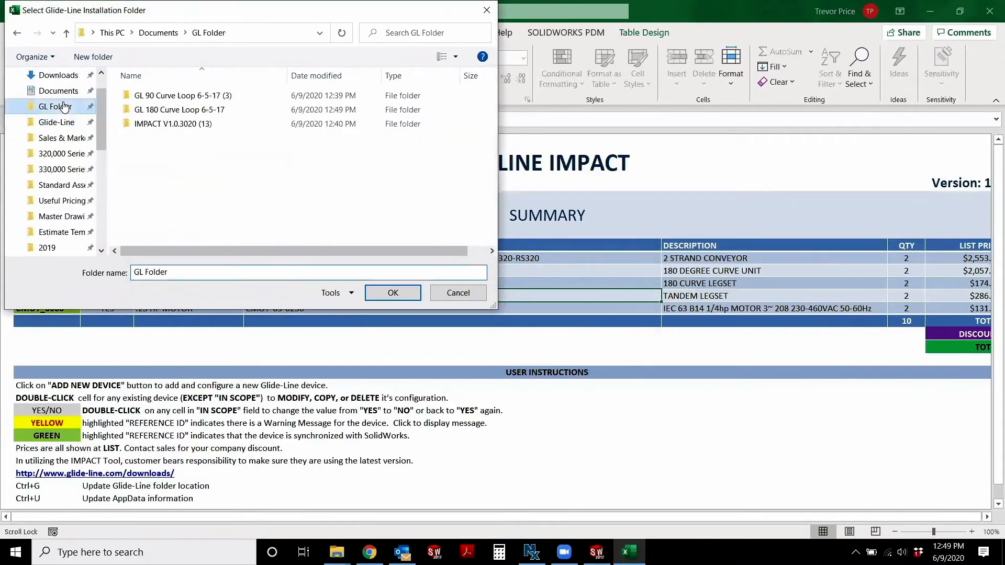
{"action": "double_click", "coordinate": [164, 124]}
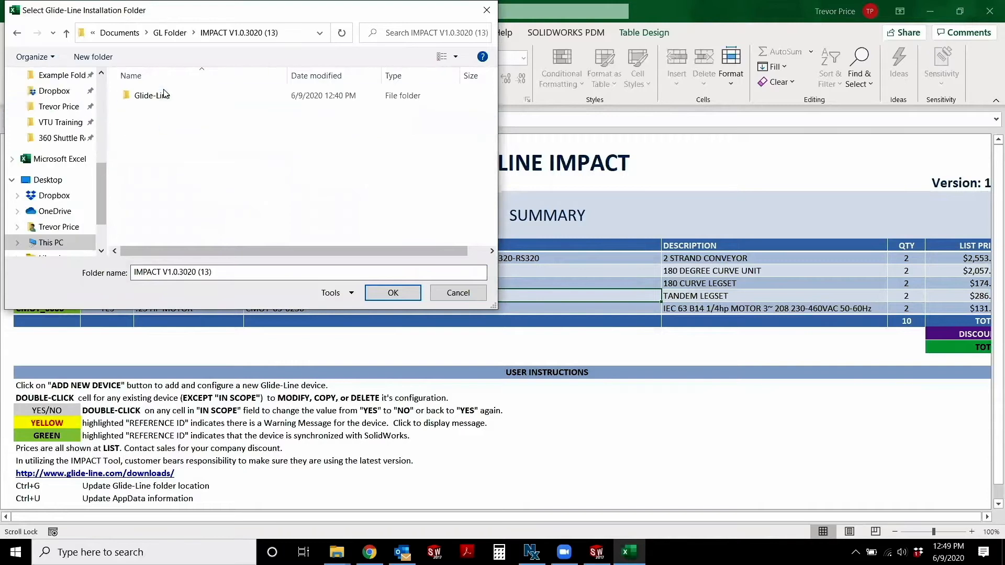
{"action": "left_click", "coordinate": [160, 96]}
{"action": "left_click", "coordinate": [393, 292]}
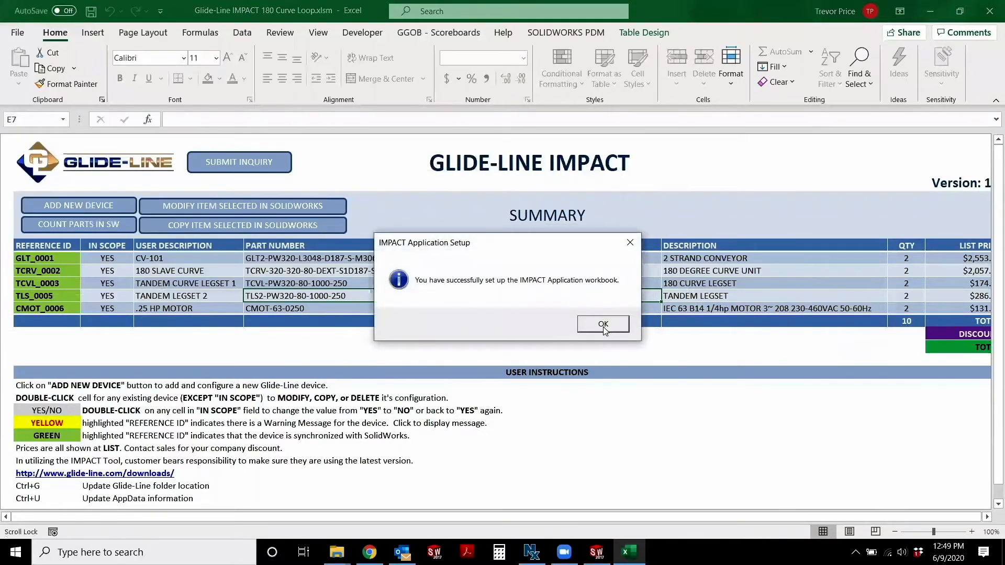
{"action": "left_click", "coordinate": [603, 325]}
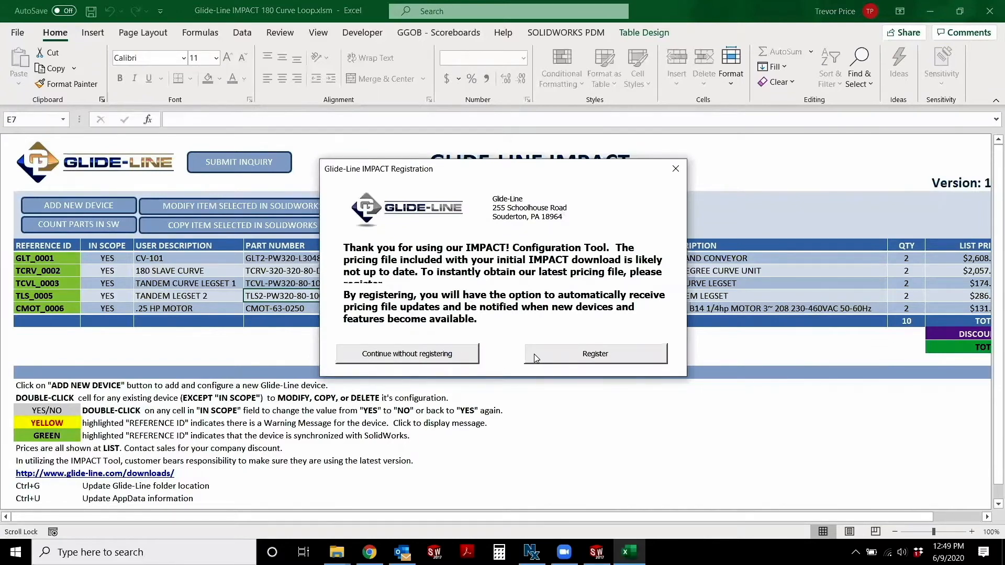
{"action": "left_click", "coordinate": [430, 354]}
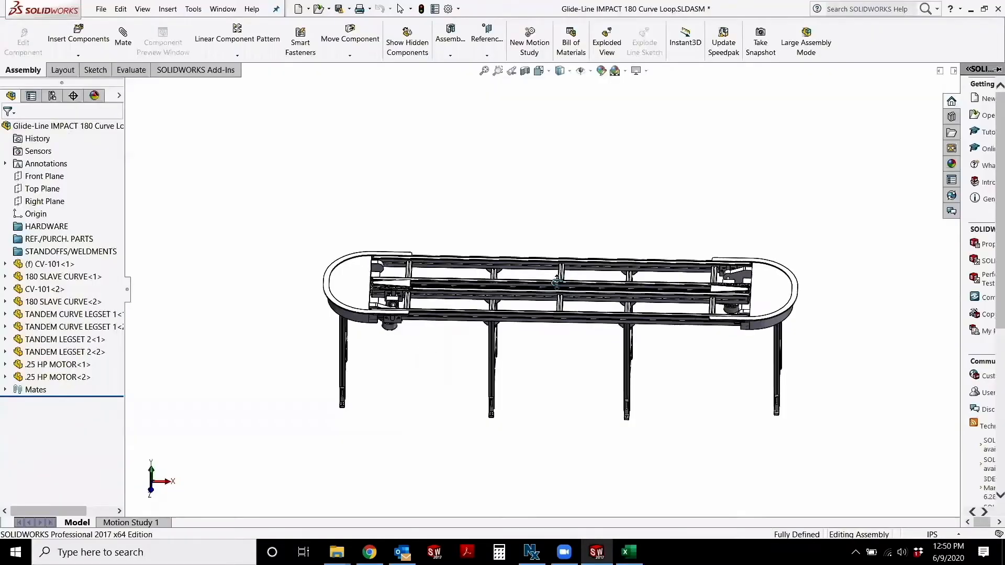
Switch to the SolidWorks assembly and examine the part number label on the CV-101 conveyor
{"action": "middle_click_drag", "start_coordinate": [555, 297], "coordinate": [537, 326]}
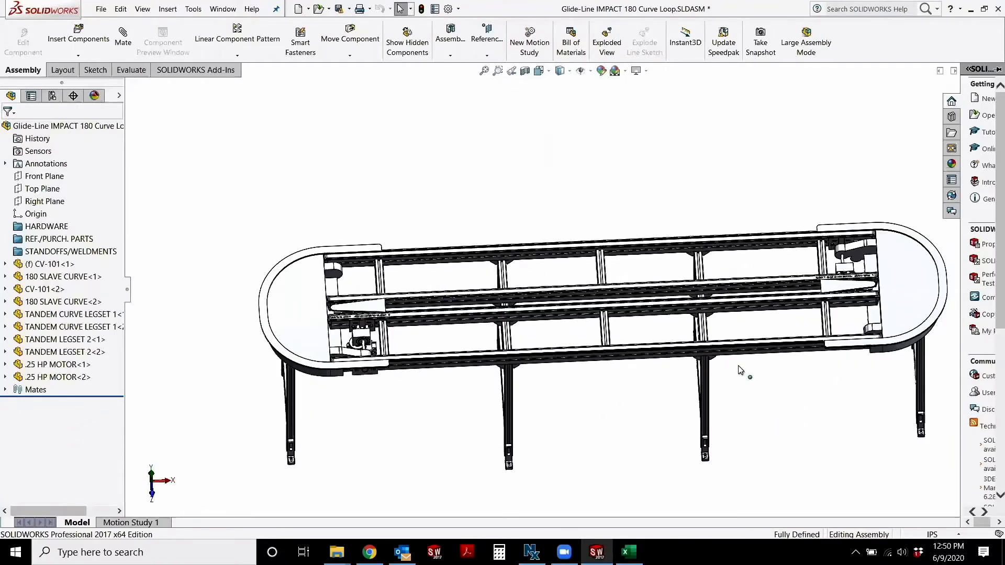
{"action": "scroll", "coordinate": [452, 332], "scroll_direction": "down", "scroll_amount": 10}
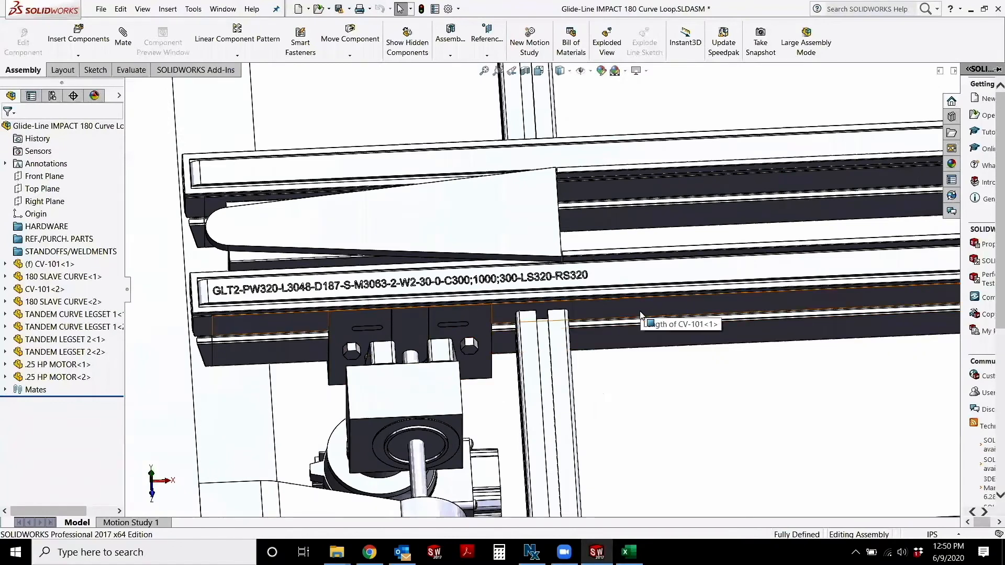
{"action": "scroll", "coordinate": [640, 314], "scroll_direction": "up", "scroll_amount": 1}
{"action": "scroll", "coordinate": [641, 315], "scroll_direction": "up", "scroll_amount": 3}
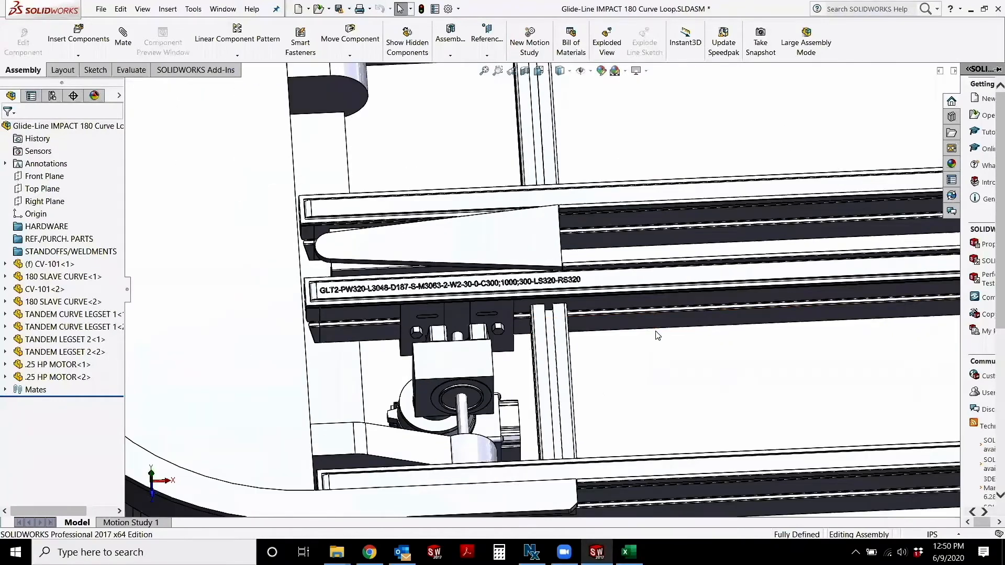
{"action": "scroll", "coordinate": [579, 328], "scroll_direction": "up", "scroll_amount": 2}
{"action": "scroll", "coordinate": [492, 309], "scroll_direction": "down", "scroll_amount": 5}
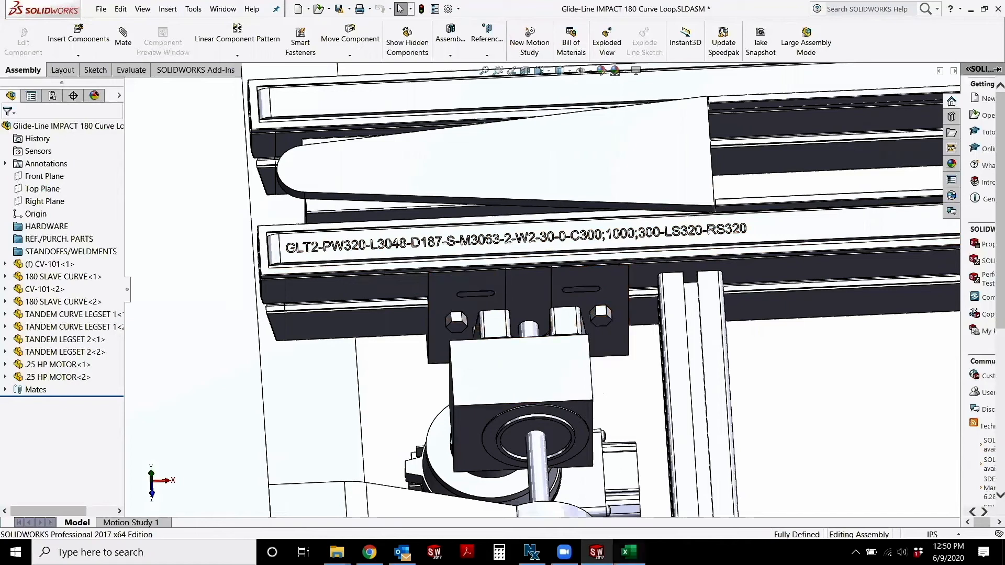
Switch to the Excel workbook, open the CV-101 conveyor for modification and review its settings in the Configuration Wizard
{"action": "left_click", "coordinate": [628, 552]}
{"action": "double_click", "coordinate": [317, 259]}
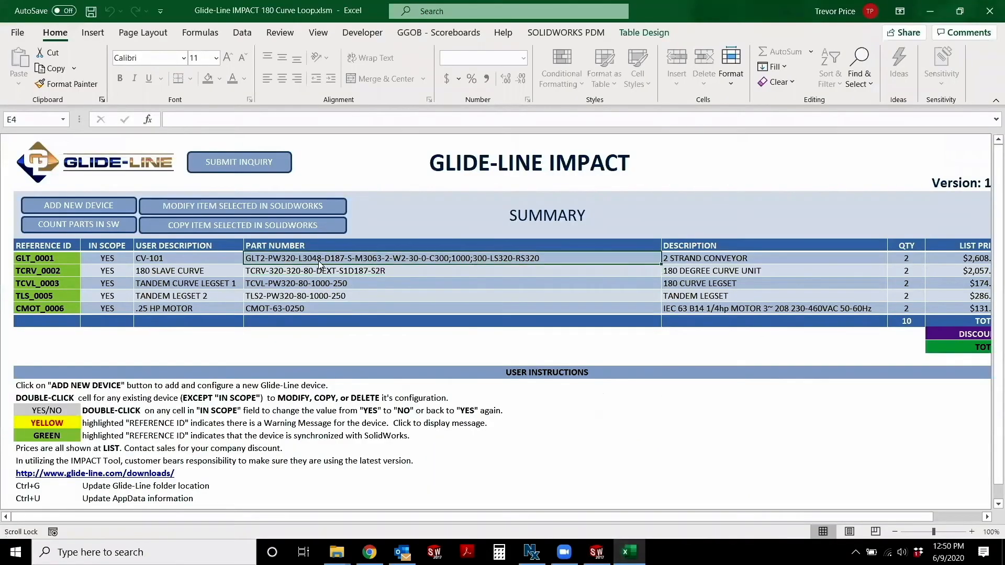
{"action": "left_click", "coordinate": [459, 317]}
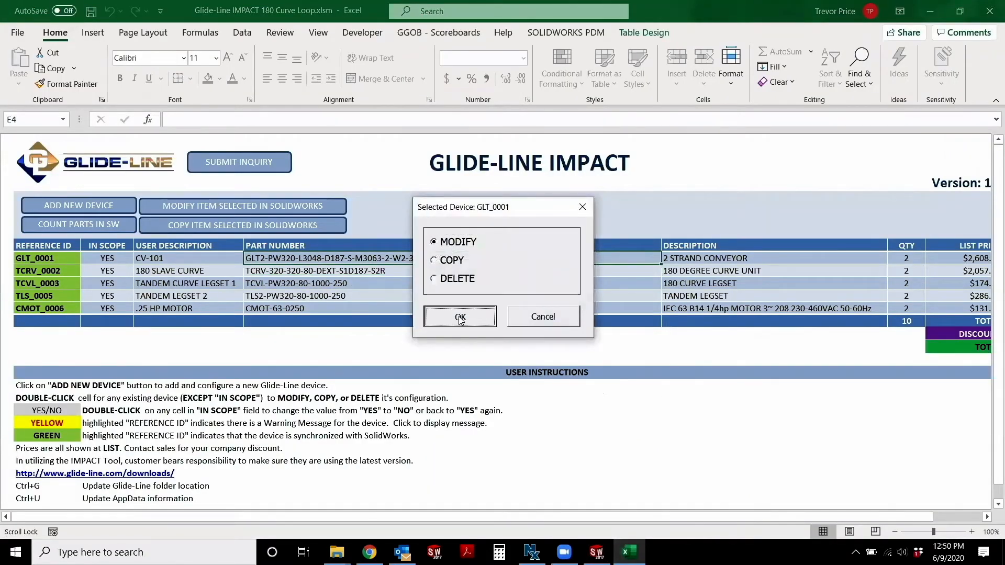
{"action": "left_click", "coordinate": [631, 224]}
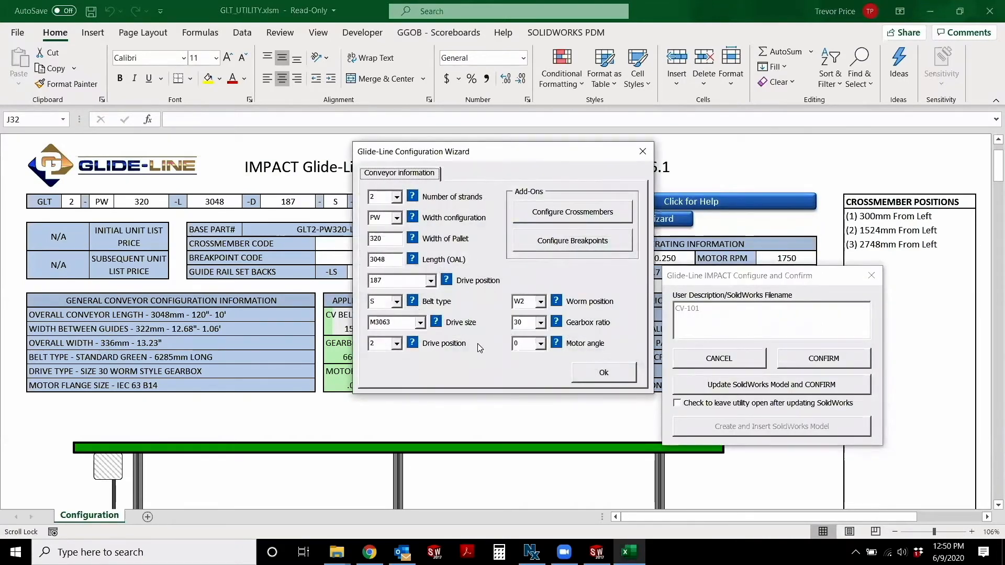
{"action": "left_click", "coordinate": [597, 373]}
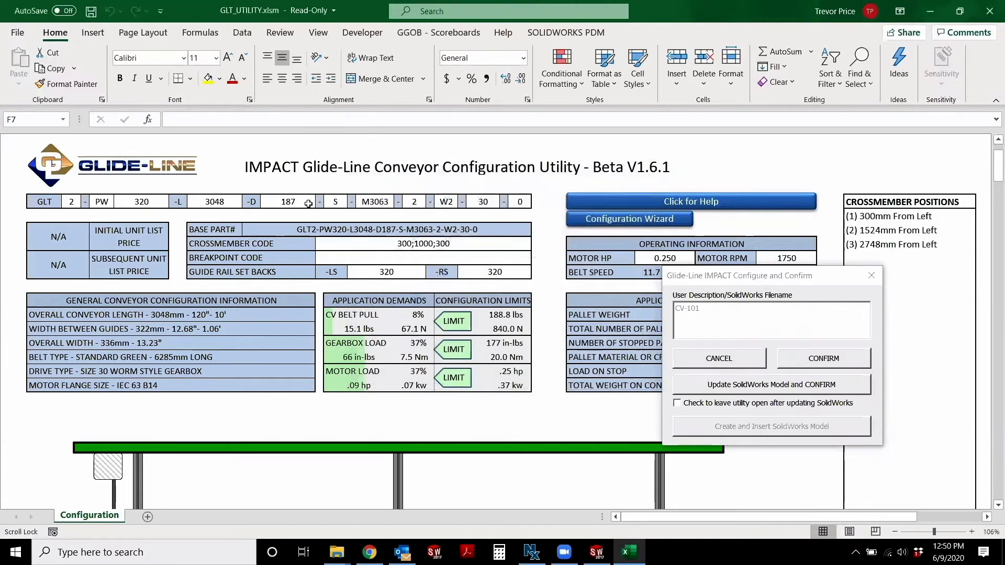
Set the CV-101 conveyor's pallet width to 240, then update its SolidWorks model and confirm the configuration
{"action": "left_click", "coordinate": [149, 201]}
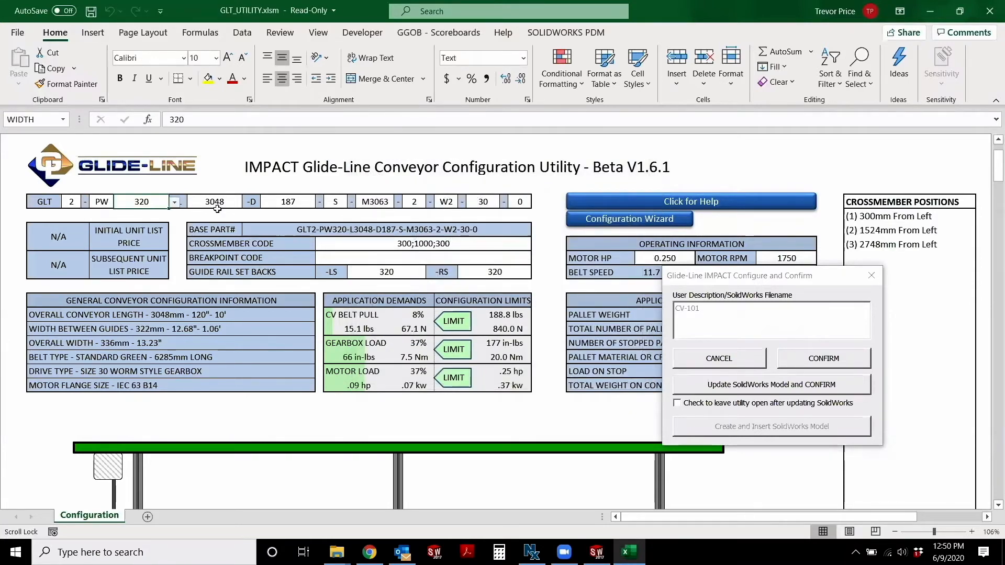
{"action": "type", "text": "240"}
{"action": "key", "text": "Return"}
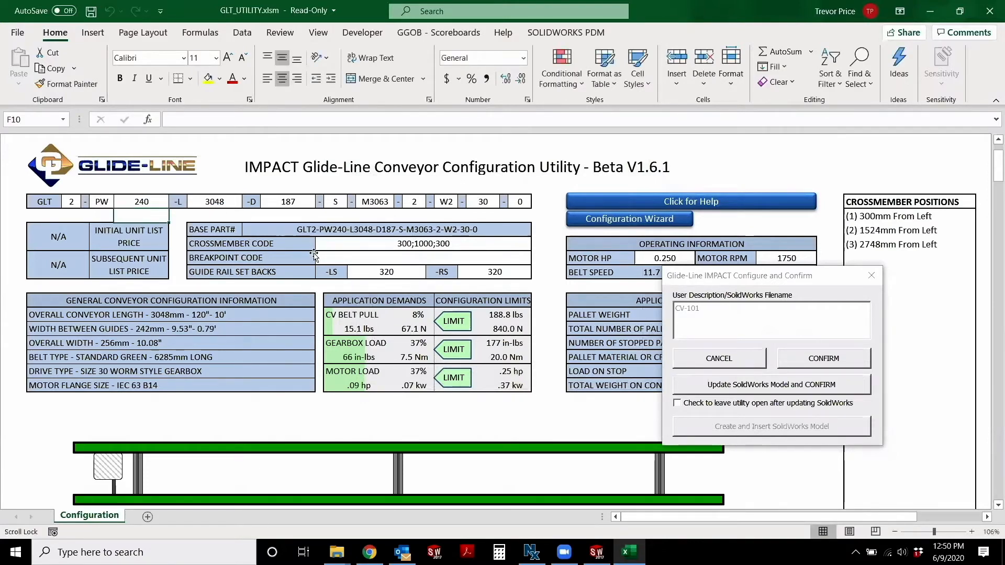
{"action": "left_click", "coordinate": [746, 385]}
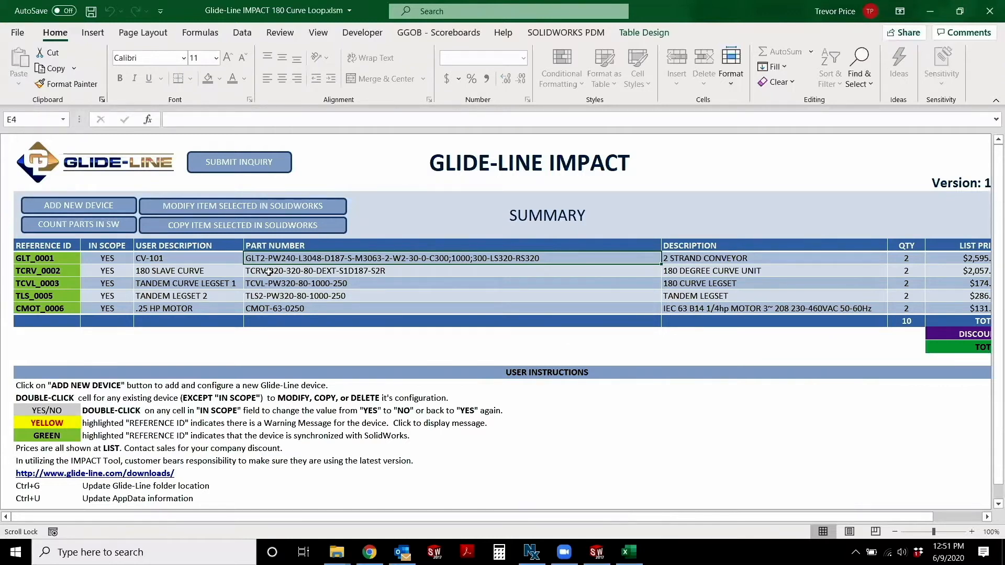
Open the 180 SLAVE CURVE device for modification and set both its pallet width and pallet length to 240
{"action": "left_click", "coordinate": [277, 270]}
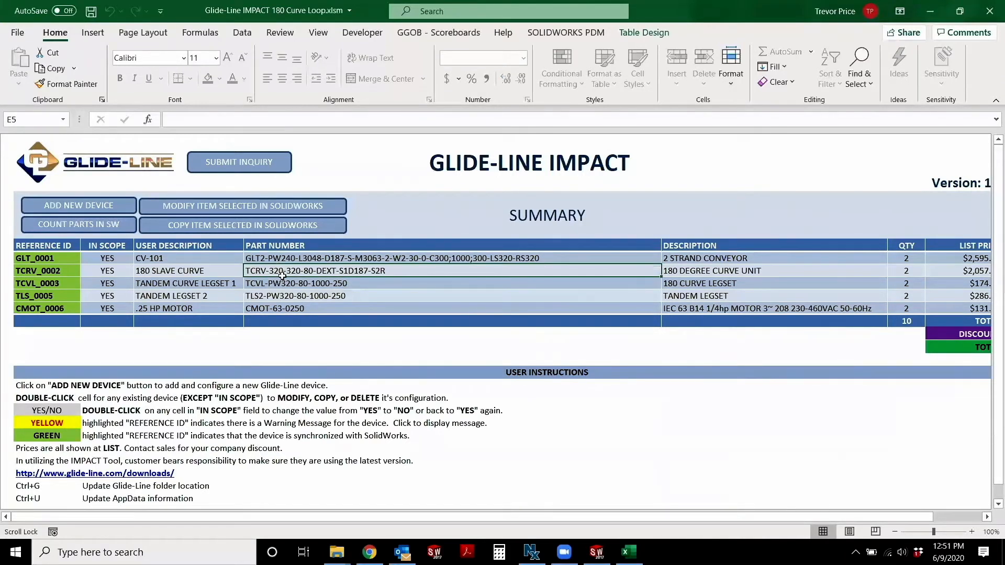
{"action": "double_click", "coordinate": [289, 270]}
{"action": "left_click", "coordinate": [459, 245]}
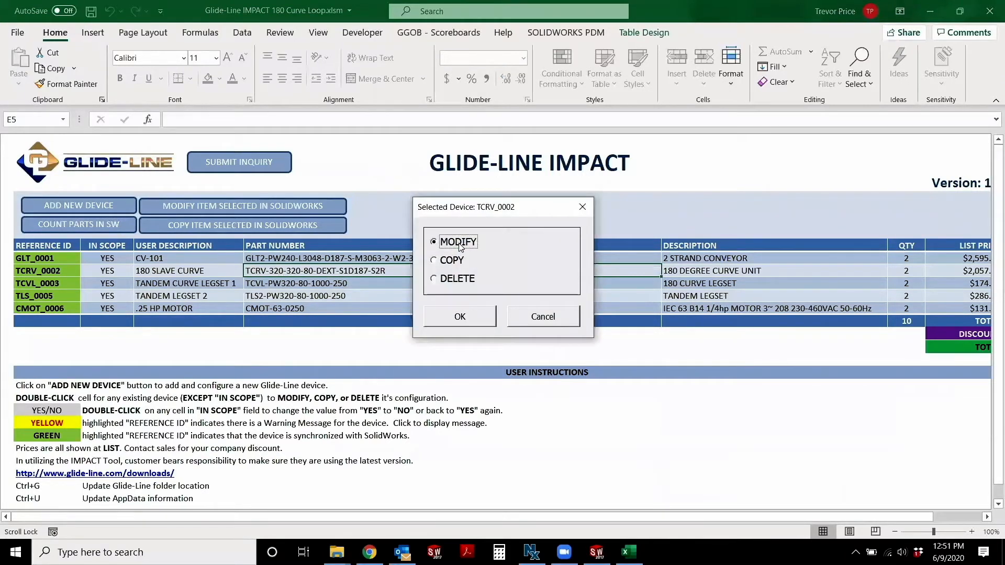
{"action": "left_click", "coordinate": [462, 315]}
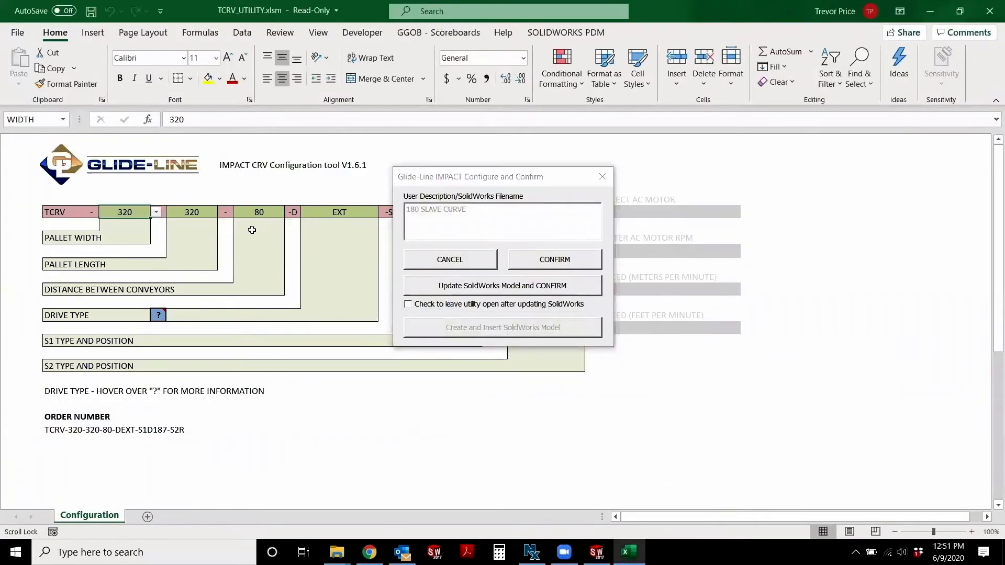
{"action": "type", "text": "24"}
{"action": "key", "text": "Return"}
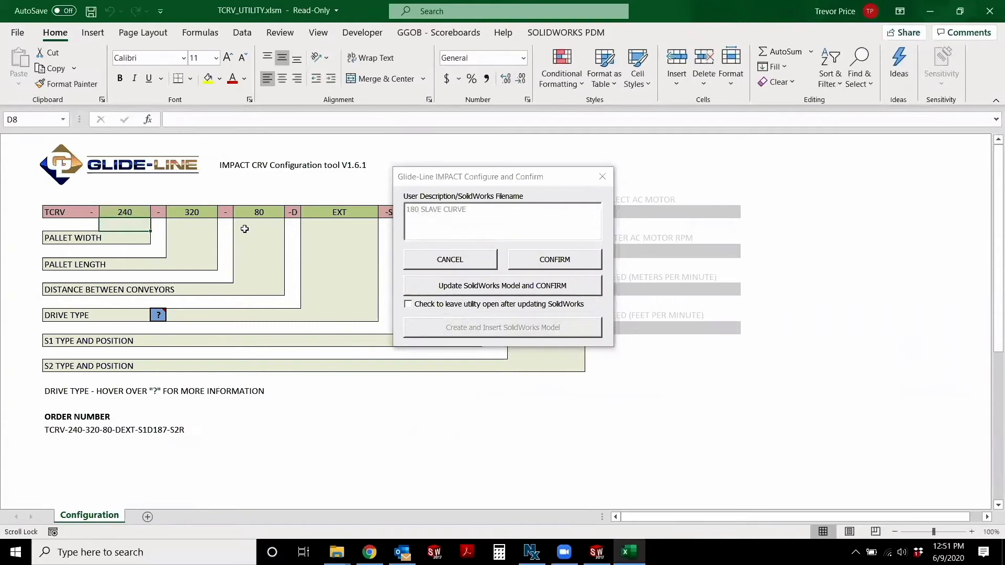
{"action": "left_click", "coordinate": [211, 216]}
{"action": "type", "text": "240"}
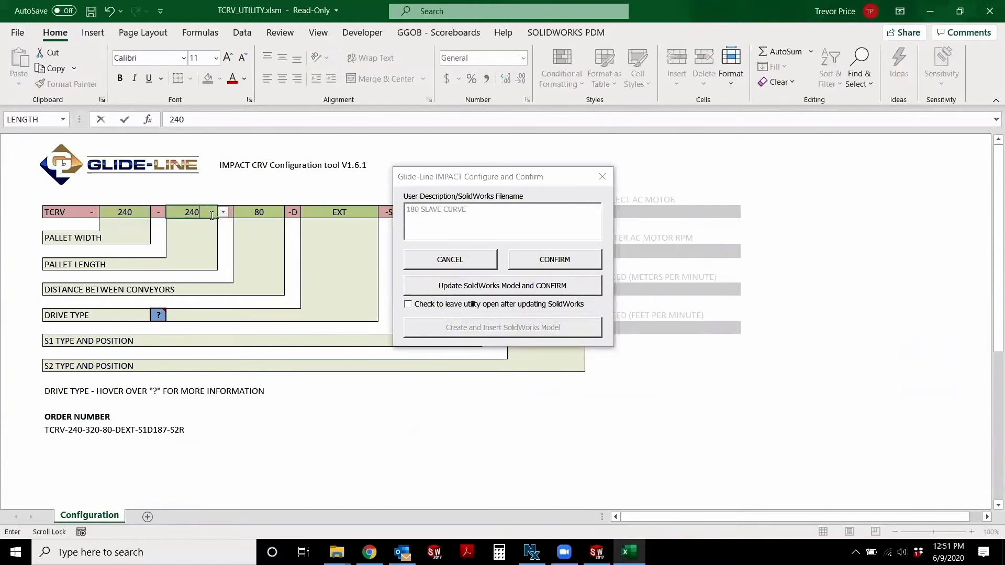
{"action": "key", "text": "Return"}
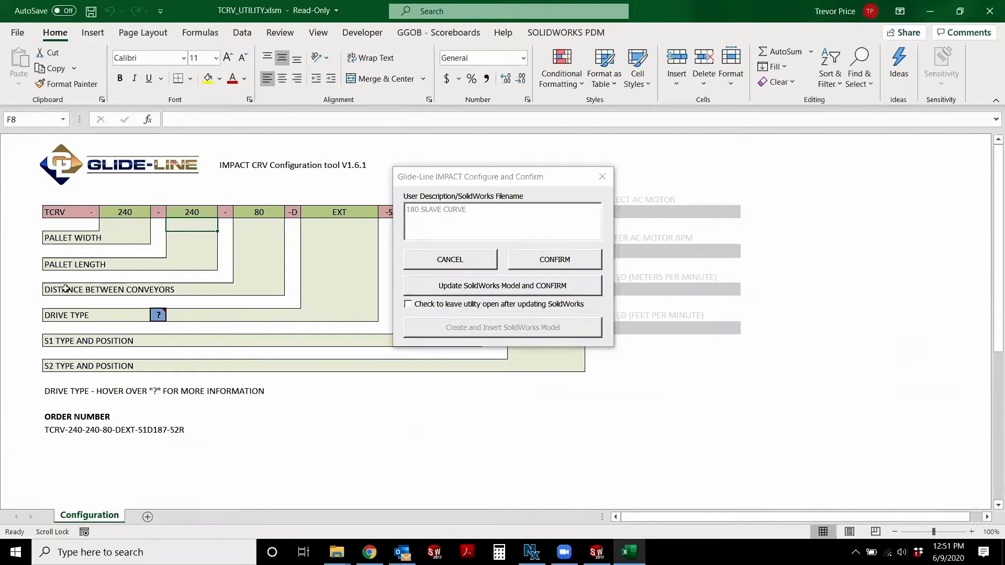
Set the curve's distance between conveyors to 60, then update its SolidWorks model and confirm the configuration
{"action": "left_click", "coordinate": [267, 213]}
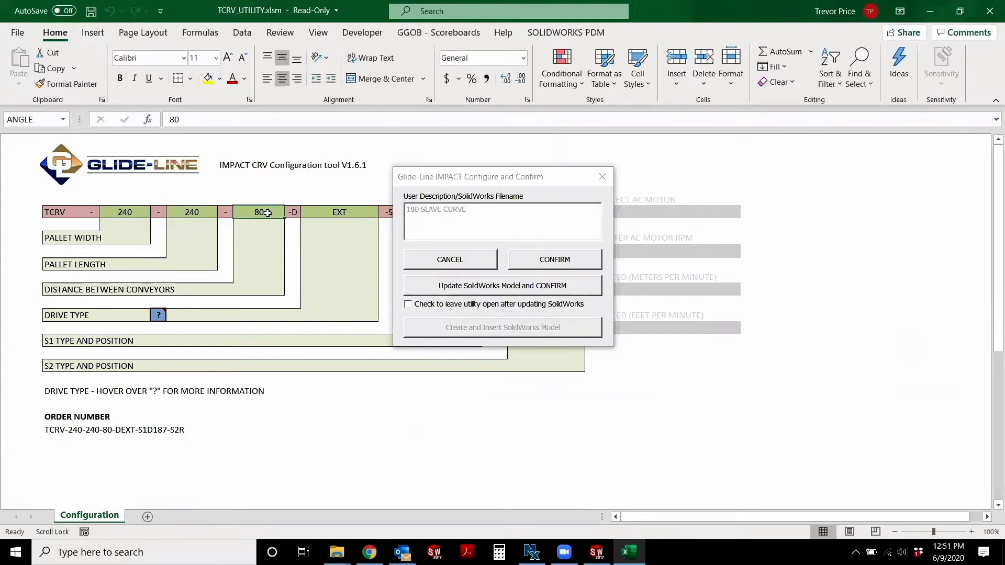
{"action": "type", "text": "460"}
{"action": "key", "text": "Return"}
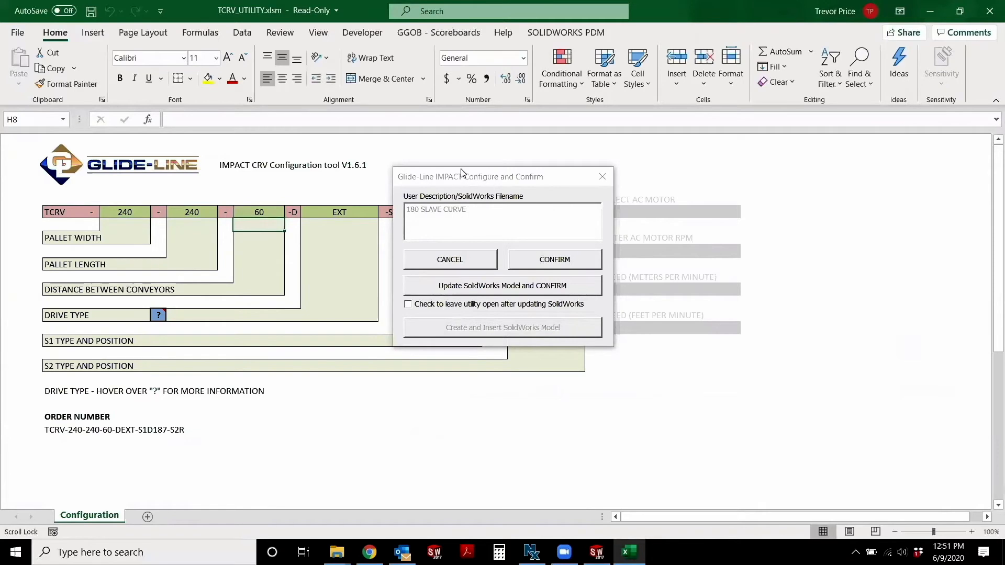
{"action": "left_click_drag", "start_coordinate": [491, 182], "coordinate": [681, 180]}
{"action": "left_click", "coordinate": [648, 283]}
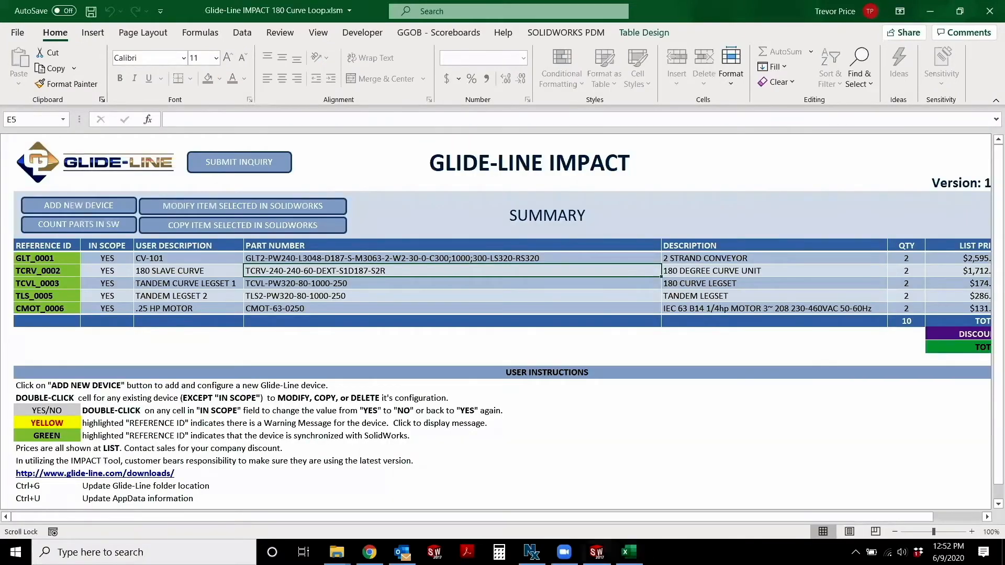
Switch to the SolidWorks assembly and inspect the updated curve and conveyor at the end of the loop
{"action": "left_click", "coordinate": [590, 545]}
{"action": "scroll", "coordinate": [621, 341], "scroll_direction": "up", "scroll_amount": 7}
{"action": "scroll", "coordinate": [643, 338], "scroll_direction": "up", "scroll_amount": 4}
{"action": "scroll", "coordinate": [391, 296], "scroll_direction": "down", "scroll_amount": 4}
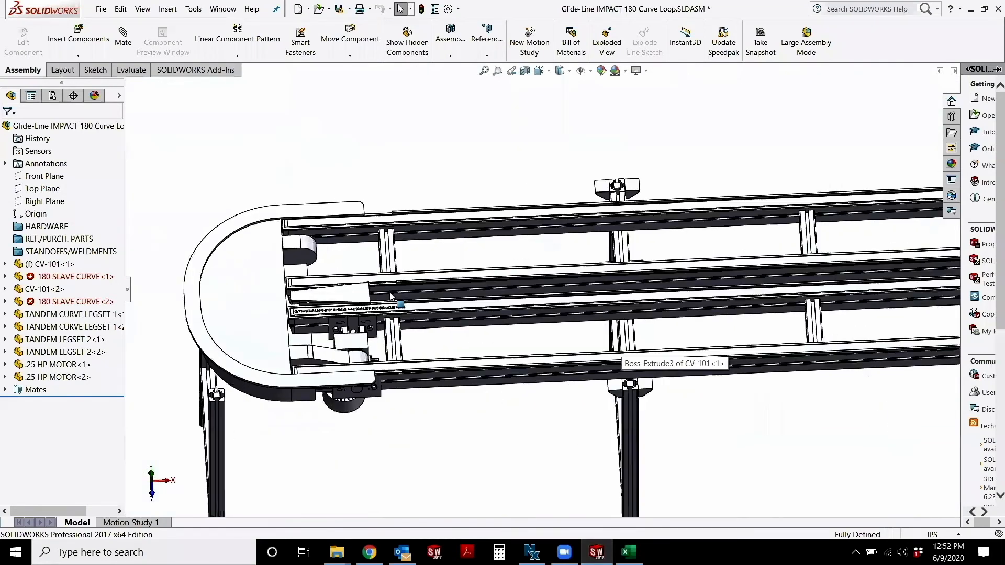
{"action": "middle_click_drag", "start_coordinate": [390, 296], "coordinate": [534, 361]}
{"action": "scroll", "coordinate": [702, 352], "scroll_direction": "up", "scroll_amount": 4}
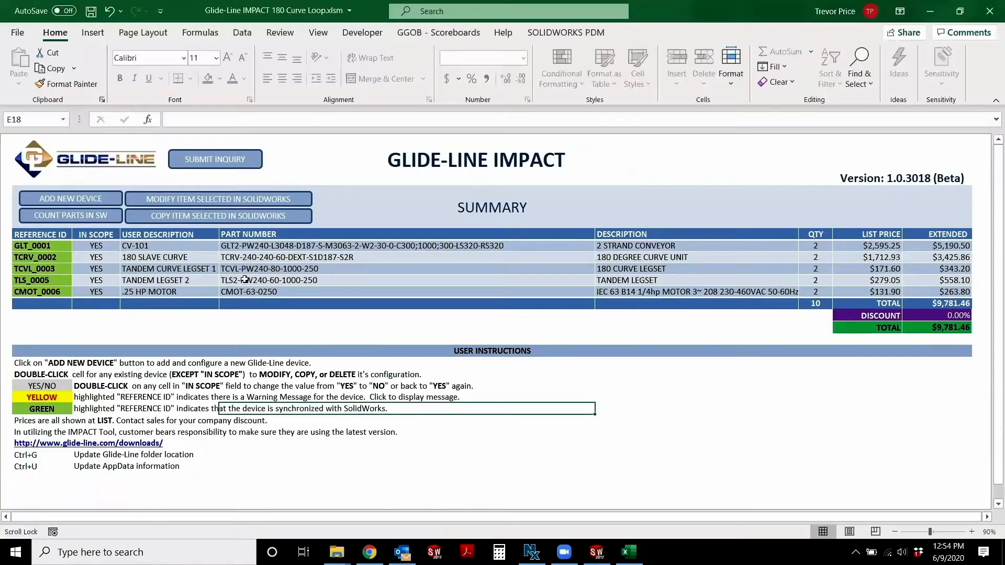
In the IMPACT workbook, open the TANDEM CURVE LEGSET 1 device for modification and check its width setting
{"action": "double_click", "coordinate": [250, 272]}
{"action": "left_click", "coordinate": [448, 239]}
{"action": "left_click", "coordinate": [463, 313]}
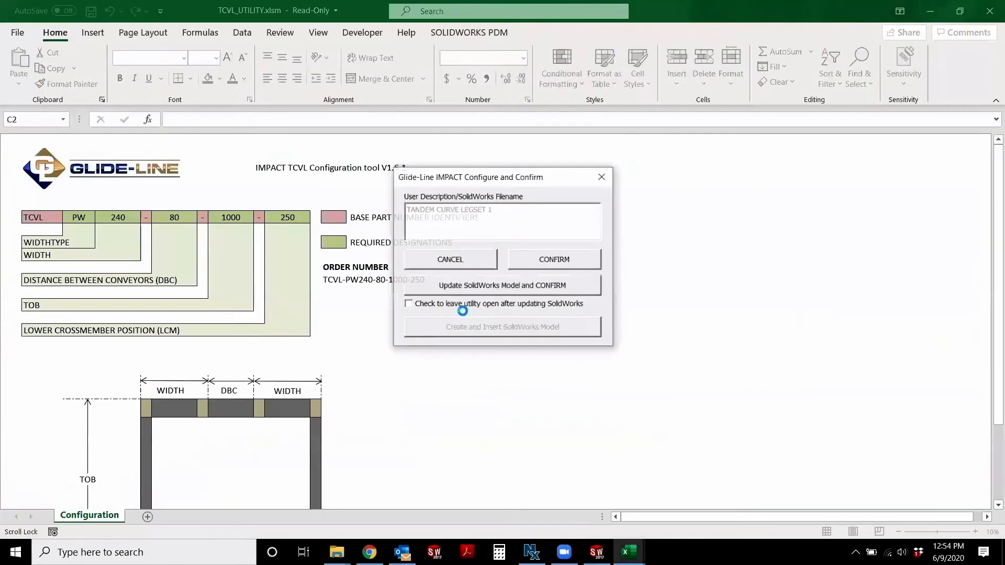
{"action": "left_click", "coordinate": [131, 214]}
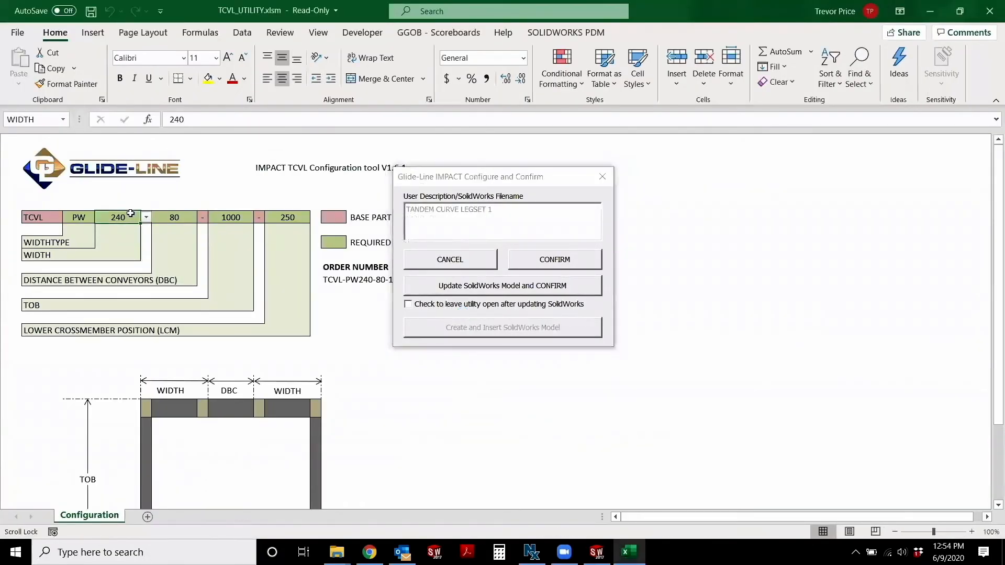
{"action": "key", "text": "Return"}
Set the curve legset's distance between conveyors to 60, then update its SolidWorks model and confirm the configuration
{"action": "left_click", "coordinate": [171, 215]}
{"action": "double_click", "coordinate": [178, 217]}
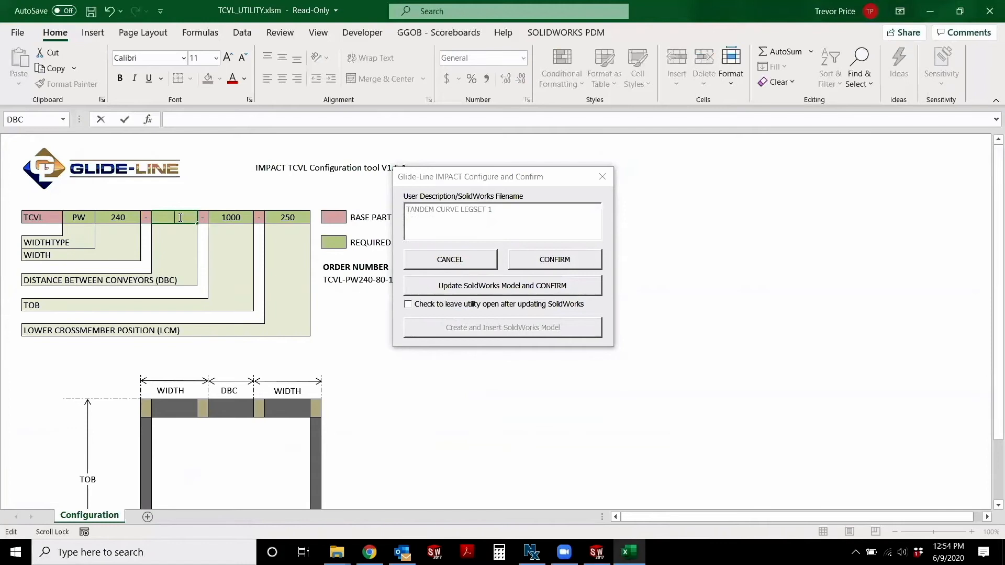
{"action": "key", "text": "Return"}
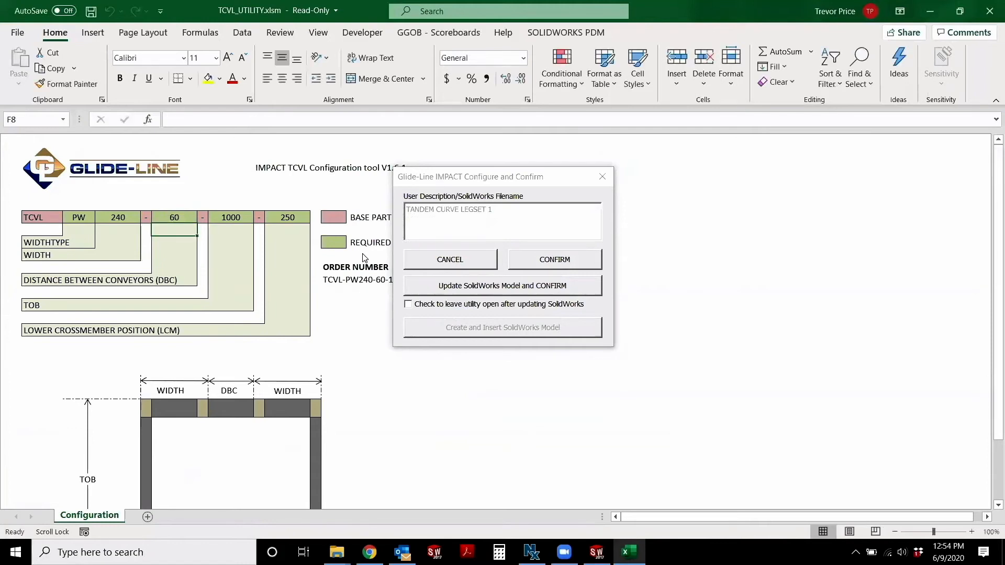
{"action": "left_click", "coordinate": [458, 286]}
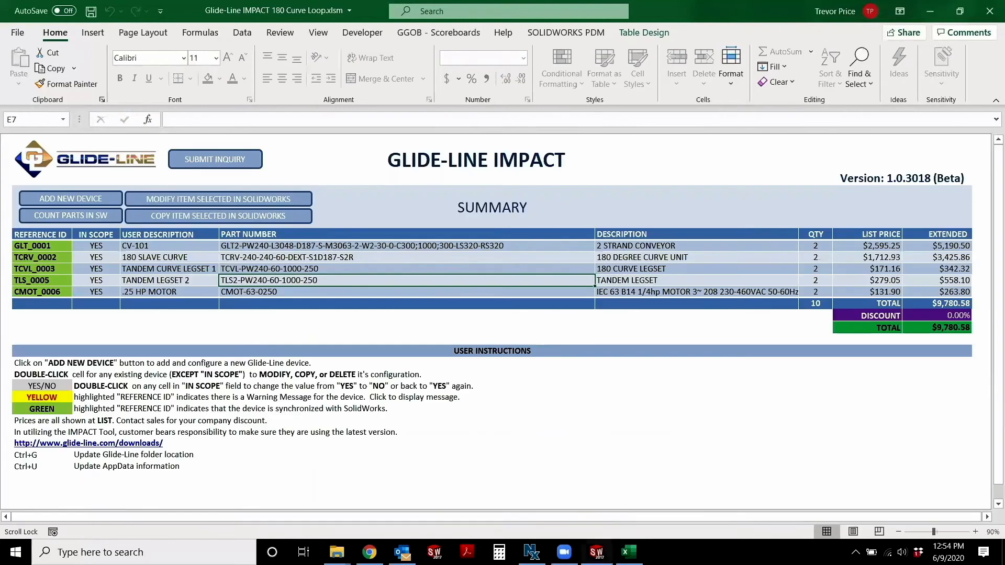
Switch to the SolidWorks assembly and examine how the resized curves, conveyors and legsets fit together, then return to the IMPACT workbook in Excel
{"action": "mouse_move", "coordinate": [597, 552]}
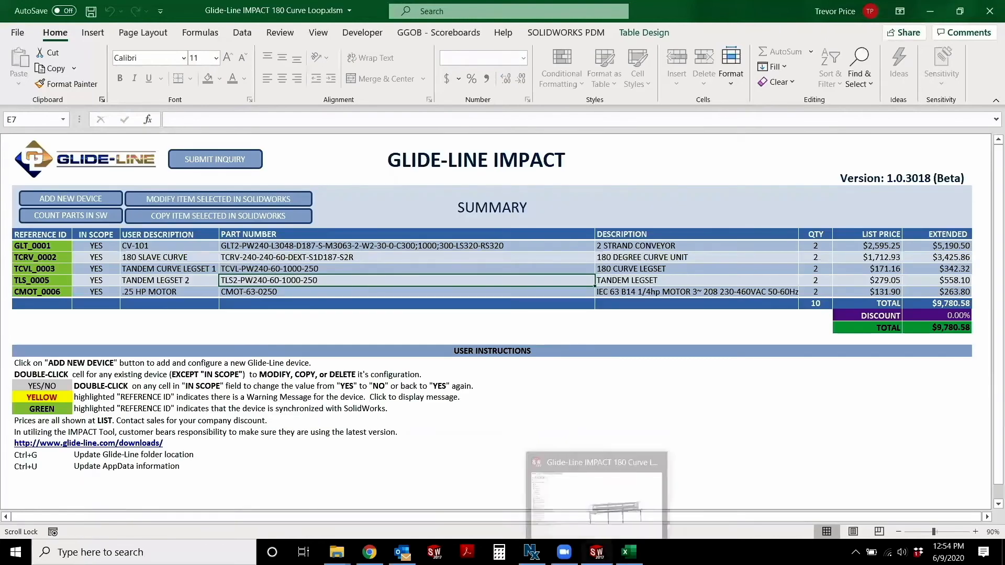
{"action": "left_click", "coordinate": [596, 505]}
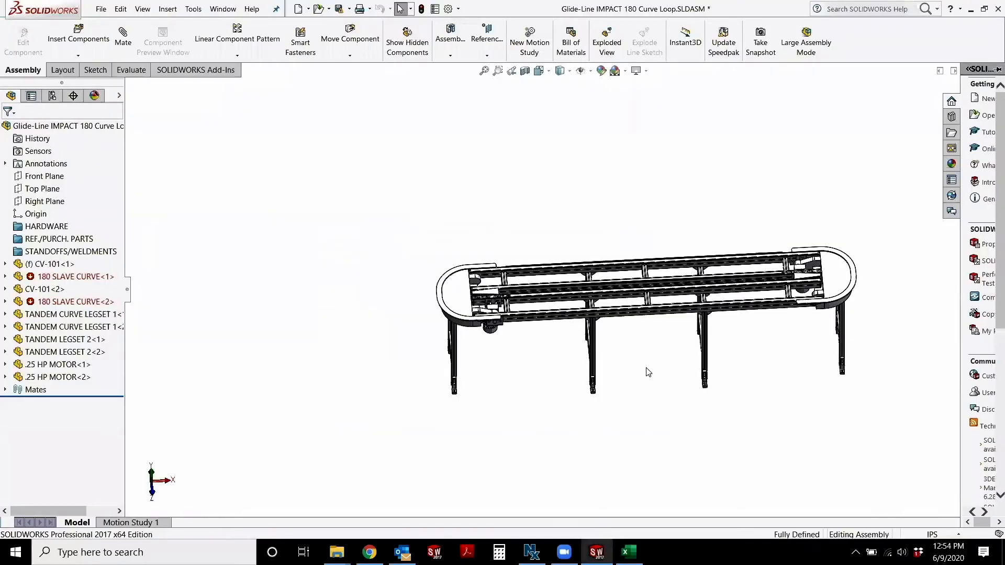
{"action": "scroll", "coordinate": [648, 371], "scroll_direction": "down", "scroll_amount": 5}
{"action": "middle_click_drag", "start_coordinate": [620, 355], "coordinate": [693, 393]}
{"action": "scroll", "coordinate": [784, 327], "scroll_direction": "up", "scroll_amount": 4}
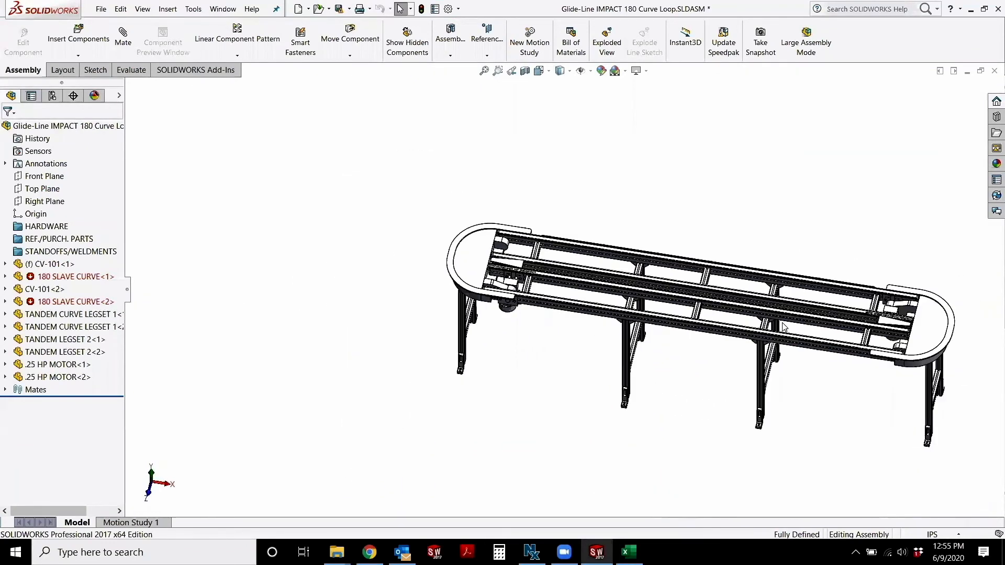
{"action": "middle_click_drag", "start_coordinate": [680, 333], "coordinate": [647, 321]}
{"action": "scroll", "coordinate": [471, 282], "scroll_direction": "down", "scroll_amount": 5}
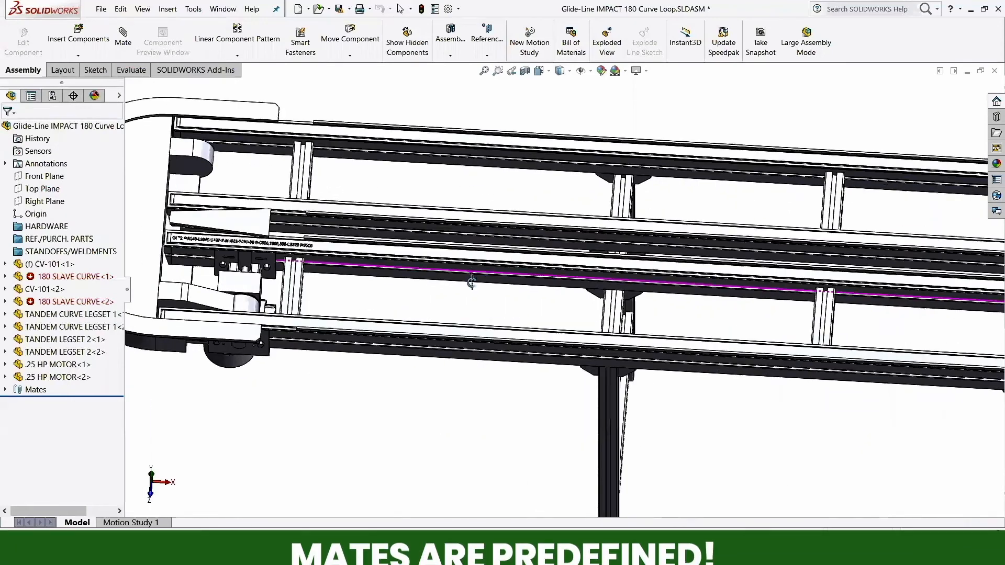
{"action": "middle_click_drag", "start_coordinate": [472, 283], "coordinate": [473, 300]}
{"action": "scroll", "coordinate": [473, 301], "scroll_direction": "up", "scroll_amount": 4}
{"action": "scroll", "coordinate": [387, 299], "scroll_direction": "down", "scroll_amount": 3}
{"action": "mouse_move", "coordinate": [411, 288]}
{"action": "middle_mouse_down"}
{"action": "mouse_move", "coordinate": [440, 294]}
{"action": "mouse_move", "coordinate": [403, 130]}
{"action": "mouse_move", "coordinate": [401, 203]}
{"action": "middle_mouse_up"}
{"action": "scroll", "coordinate": [616, 344], "scroll_direction": "up", "scroll_amount": 7}
{"action": "scroll", "coordinate": [753, 335], "scroll_direction": "down", "scroll_amount": 3}
{"action": "middle_click_drag", "start_coordinate": [761, 334], "coordinate": [764, 419]}
{"action": "left_click", "coordinate": [628, 552]}
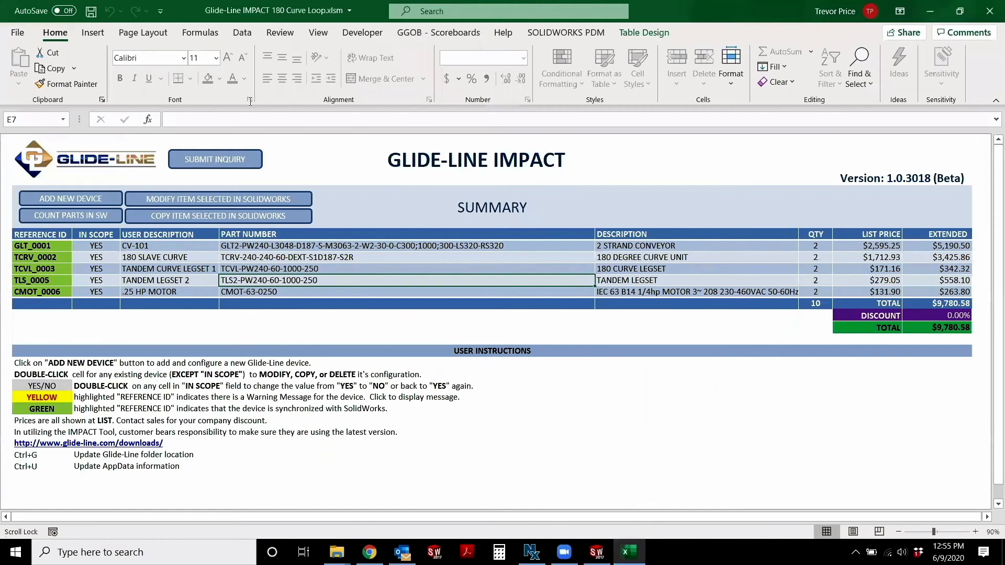